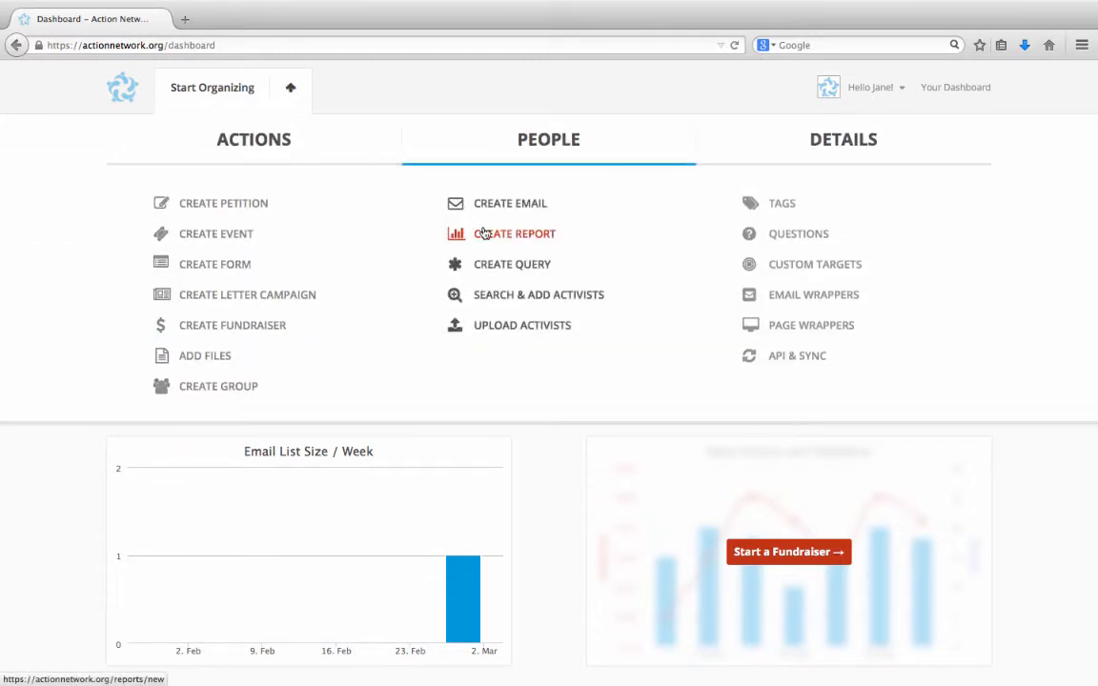
Create a new report that pulls from the Progressive Solutions email list
click(484, 233)
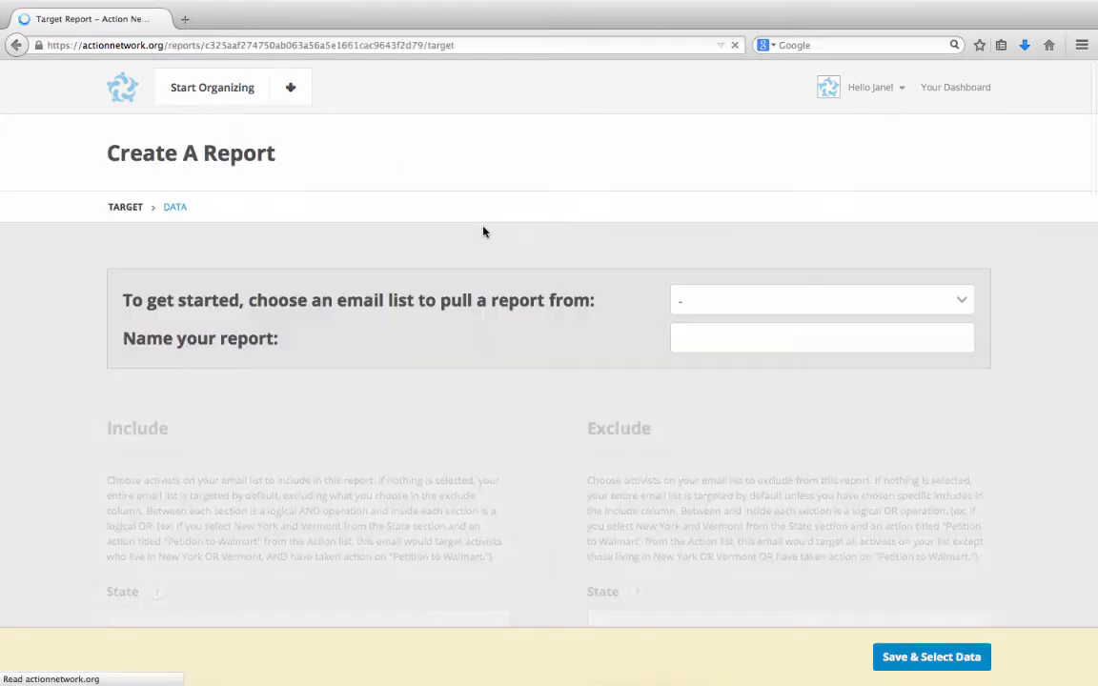
click(691, 304)
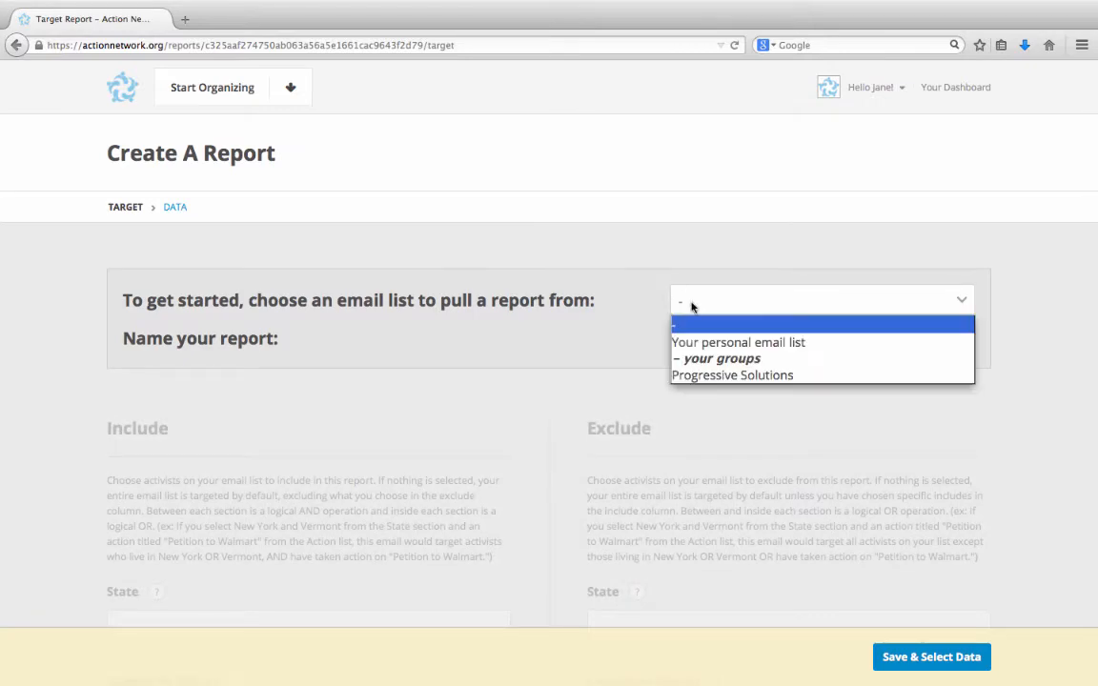
click(714, 376)
Name the report "Tutorial Report March 2015"
scroll(644, 336, down, 1)
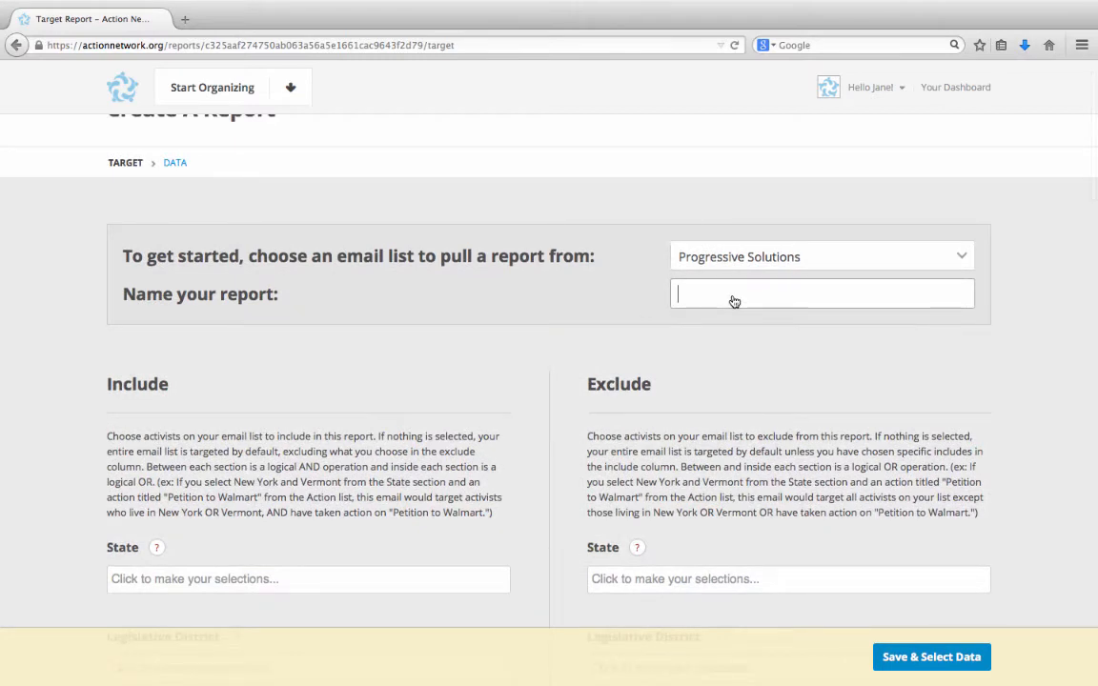
text(Tutorial Report)
click(603, 368)
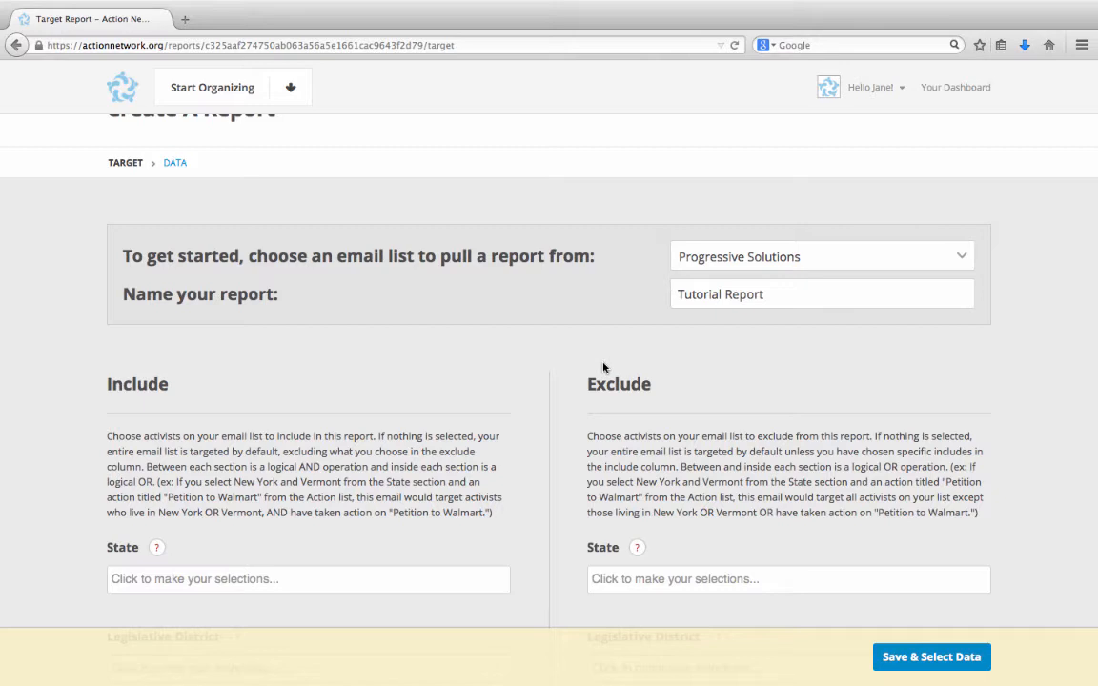
click(753, 295)
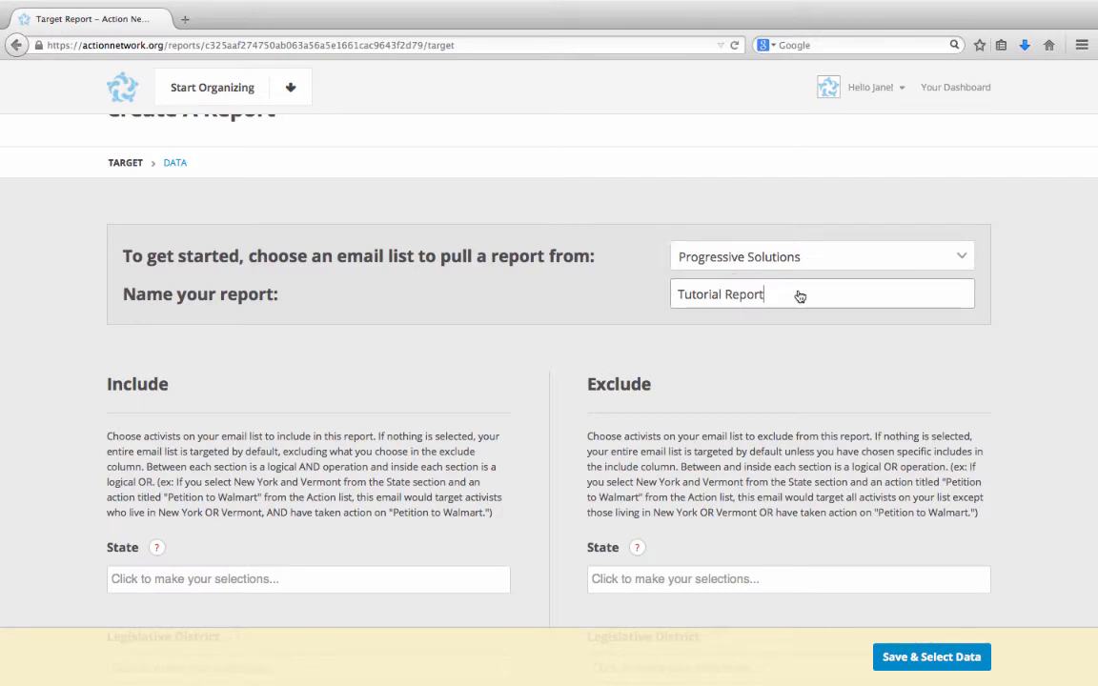
text(March 2015)
click(561, 331)
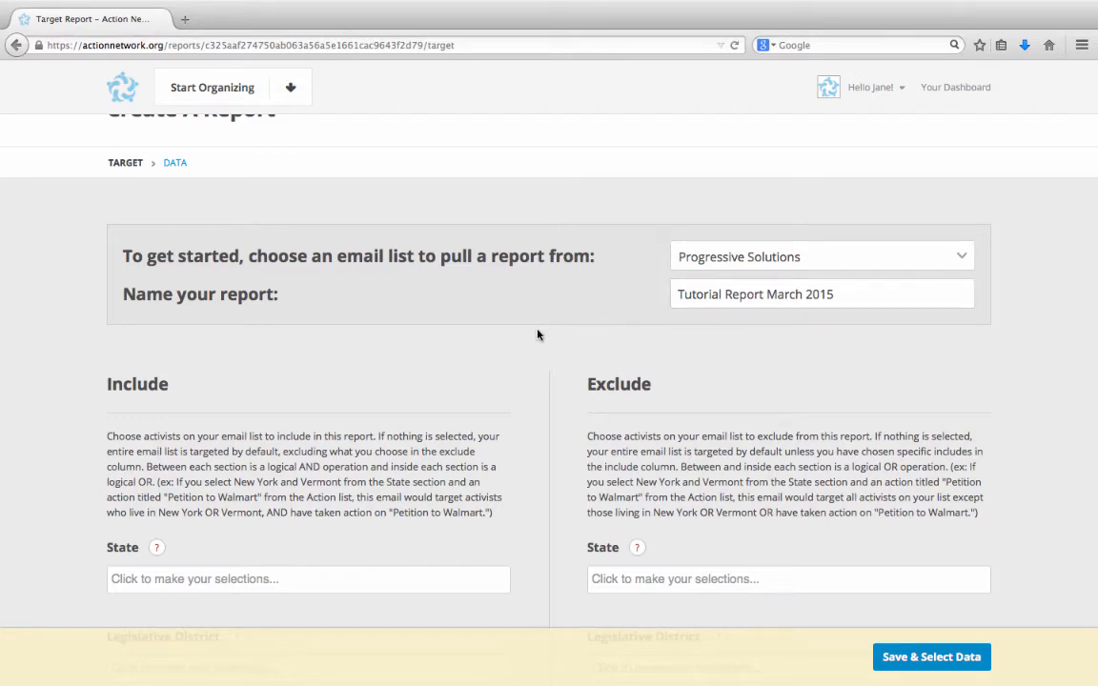
Add Alabama and Alaska to the Include column's State filter and remove both states again
scroll(537, 335, down, 2)
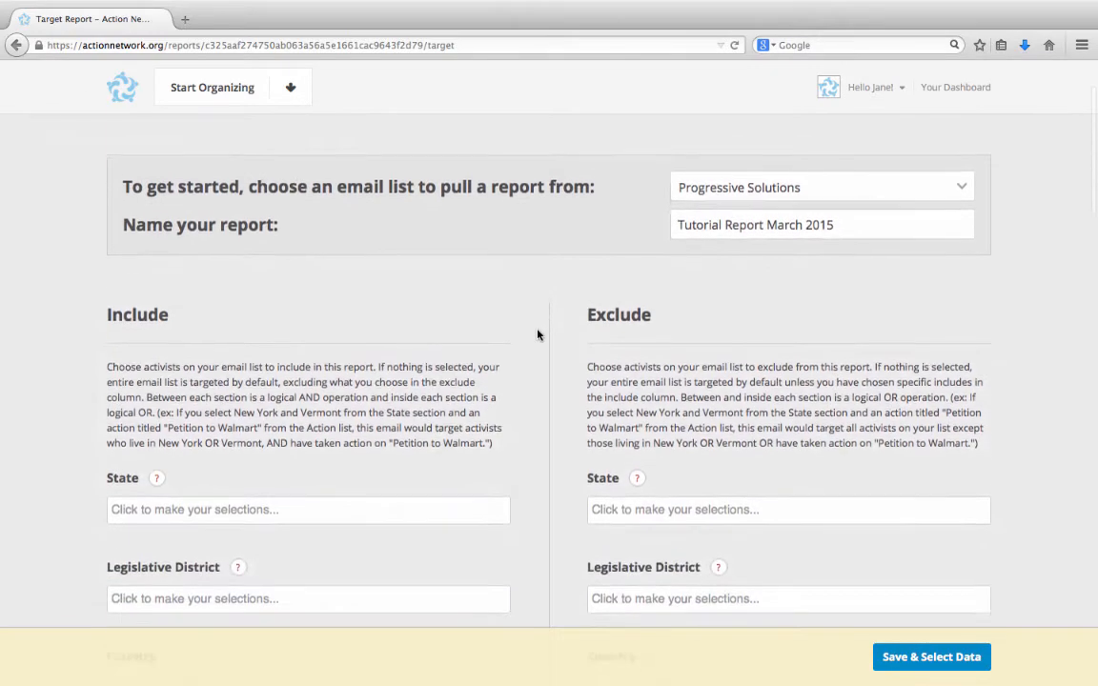
scroll(538, 334, down, 3)
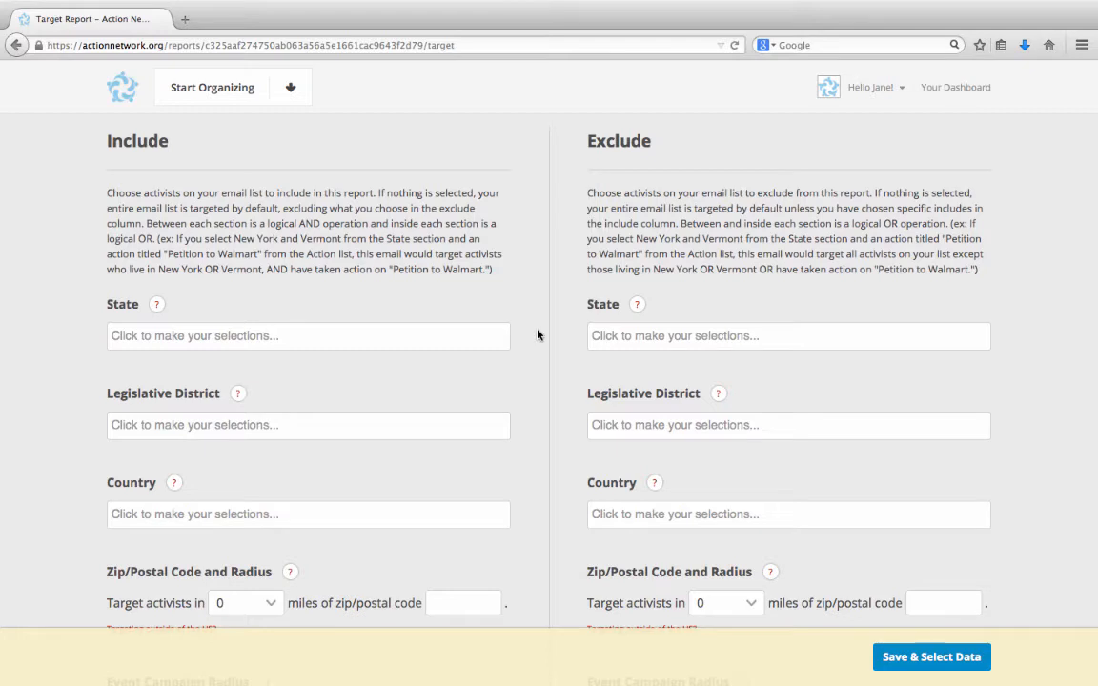
click(472, 335)
click(175, 400)
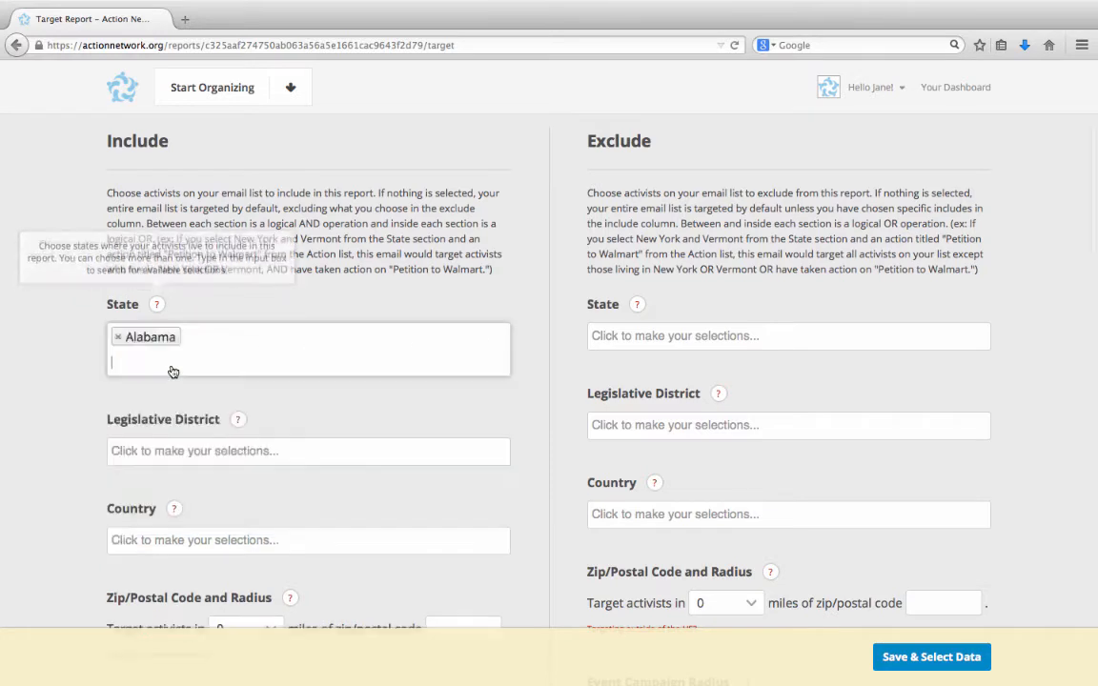
click(171, 372)
click(167, 390)
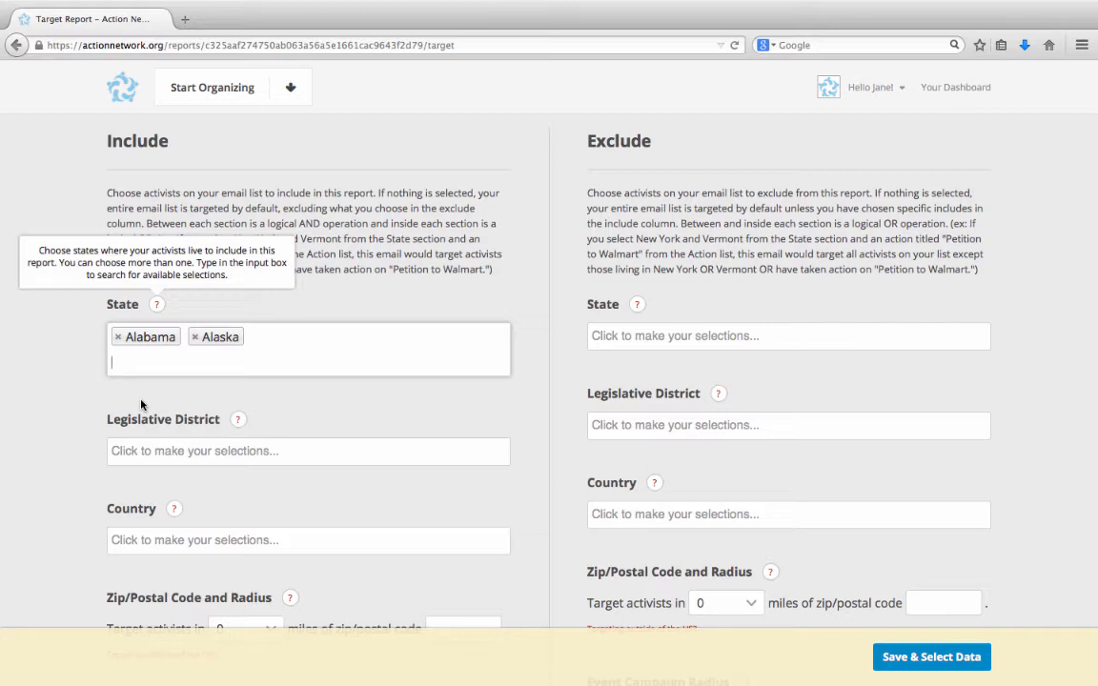
click(118, 337)
click(117, 338)
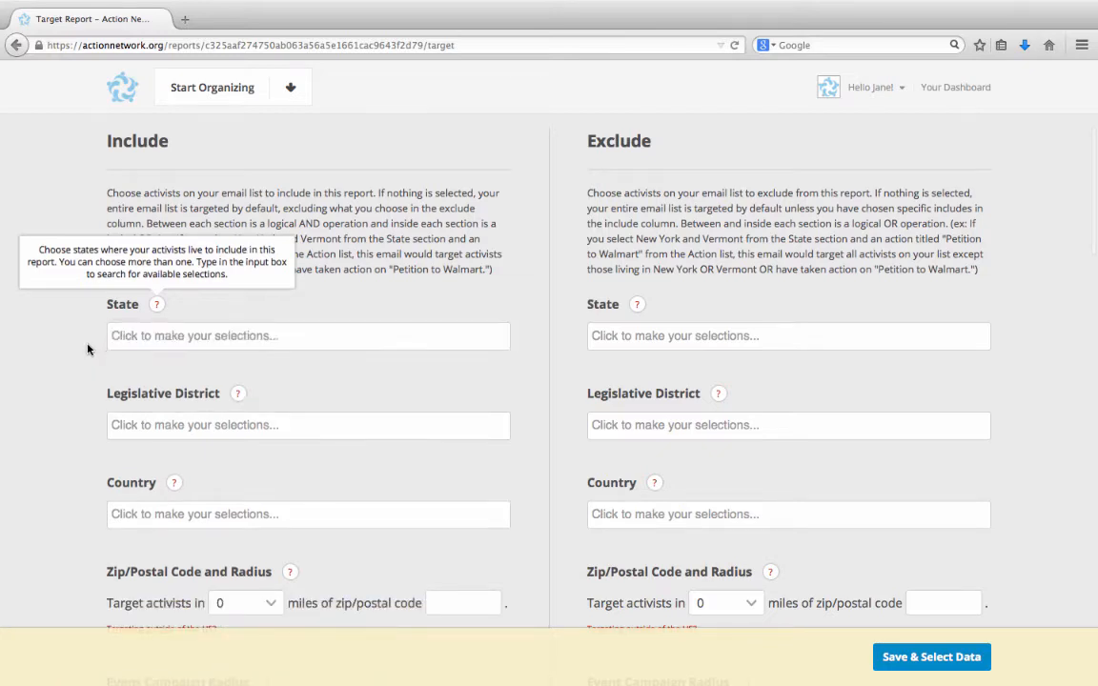
Examine the report's Include and Exclude targeting options, from legislative district through activity, and the subscription status choices
scroll(87, 349, down, 1)
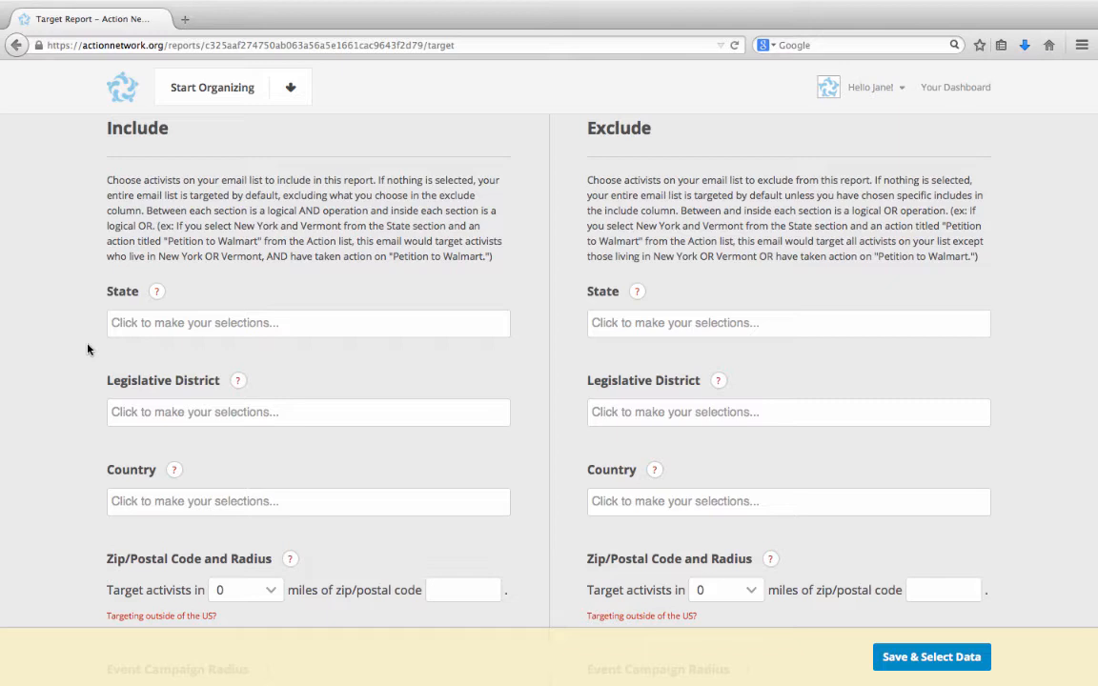
scroll(86, 349, down, 1)
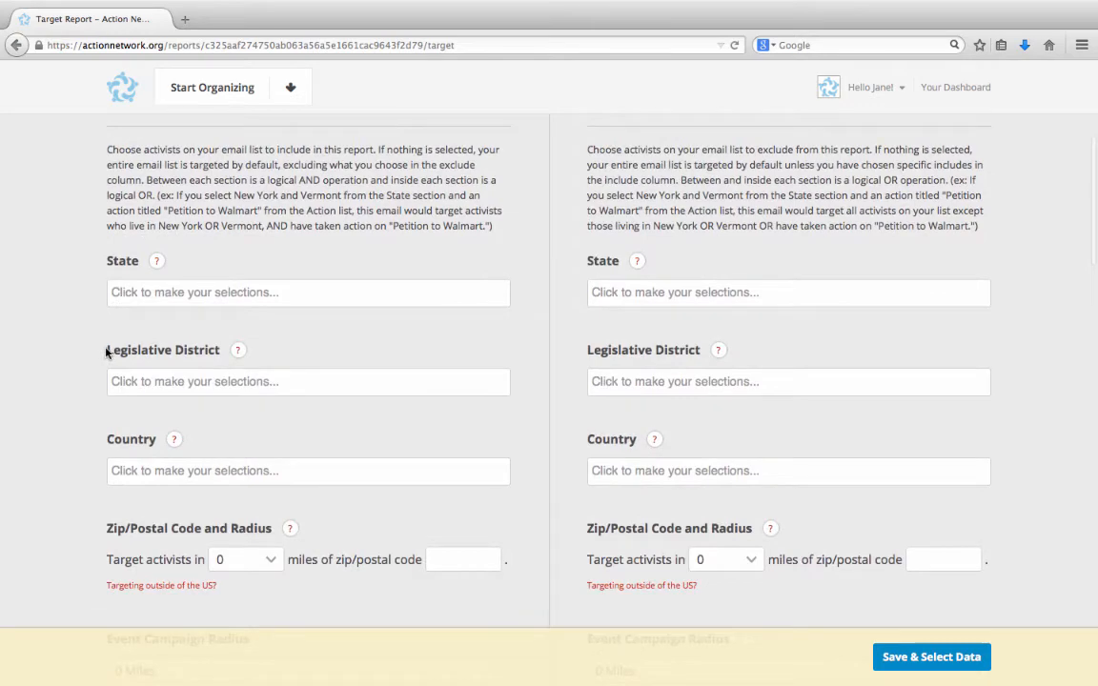
scroll(106, 352, down, 5)
scroll(89, 296, down, 2)
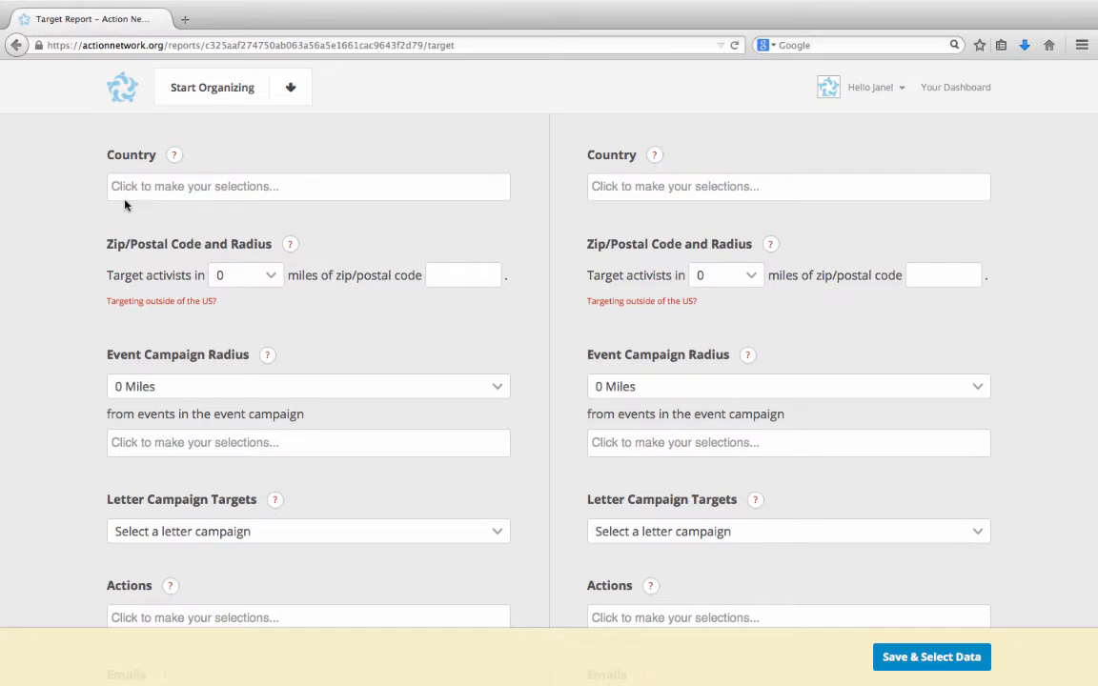
scroll(126, 205, down, 2)
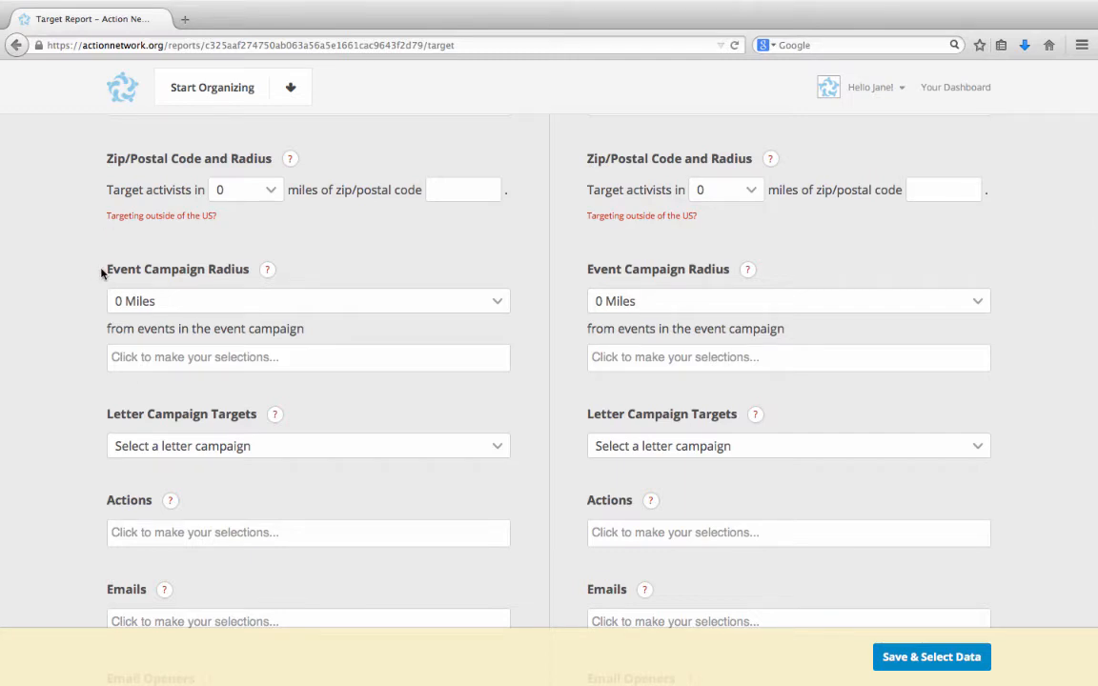
scroll(102, 274, down, 1)
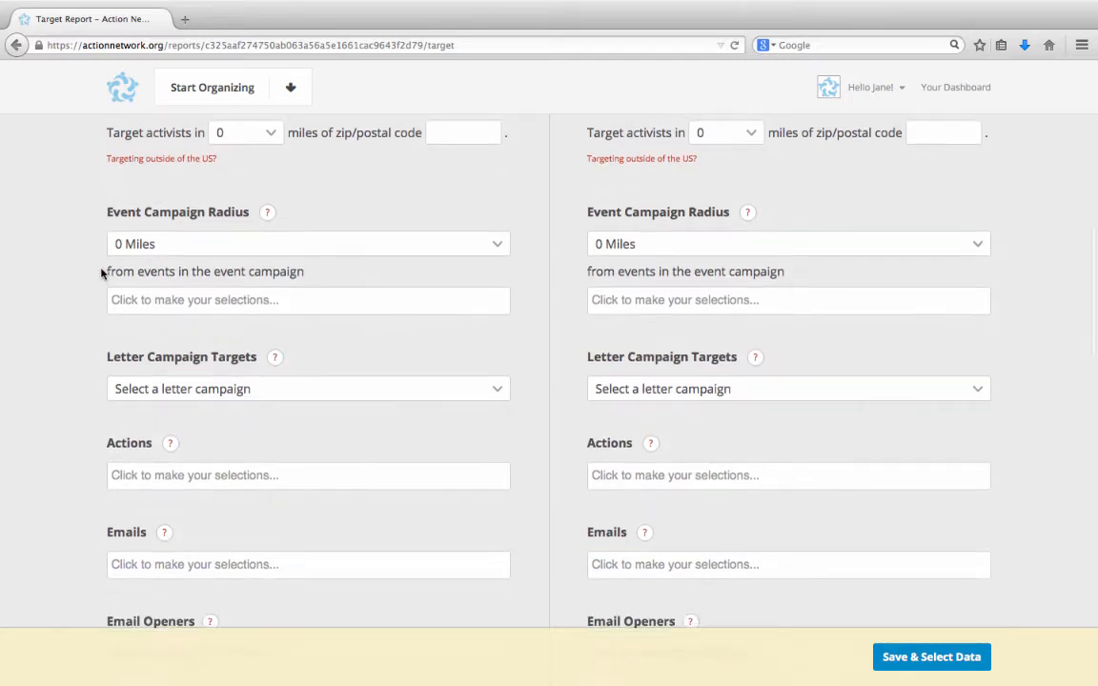
scroll(102, 273, down, 1)
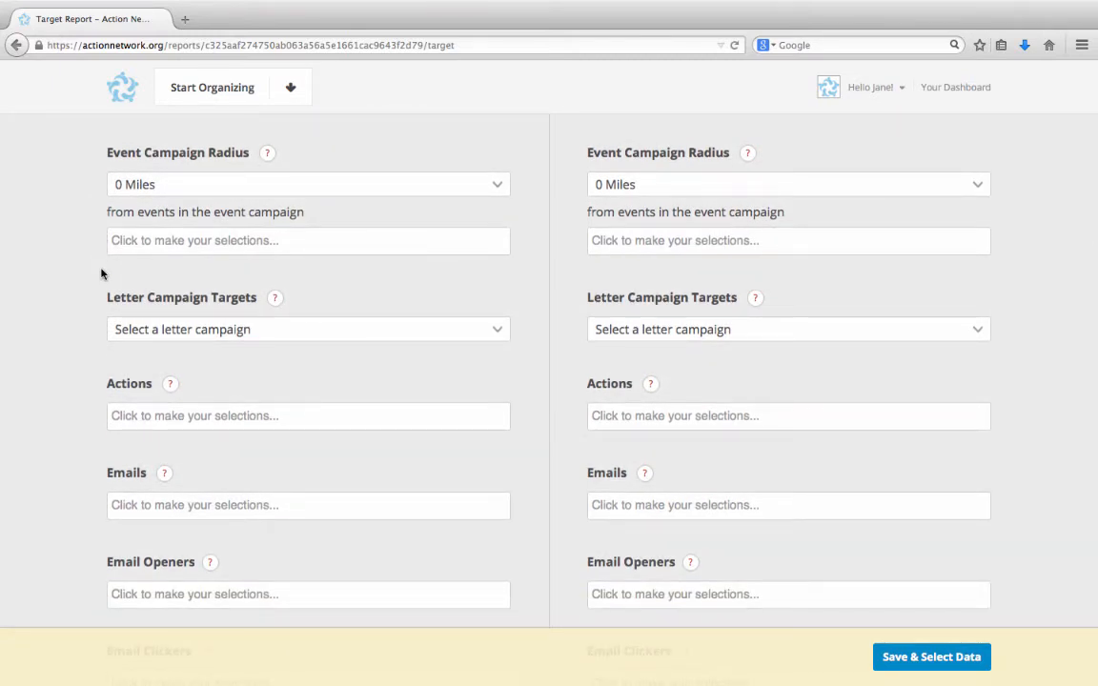
scroll(102, 273, down, 3)
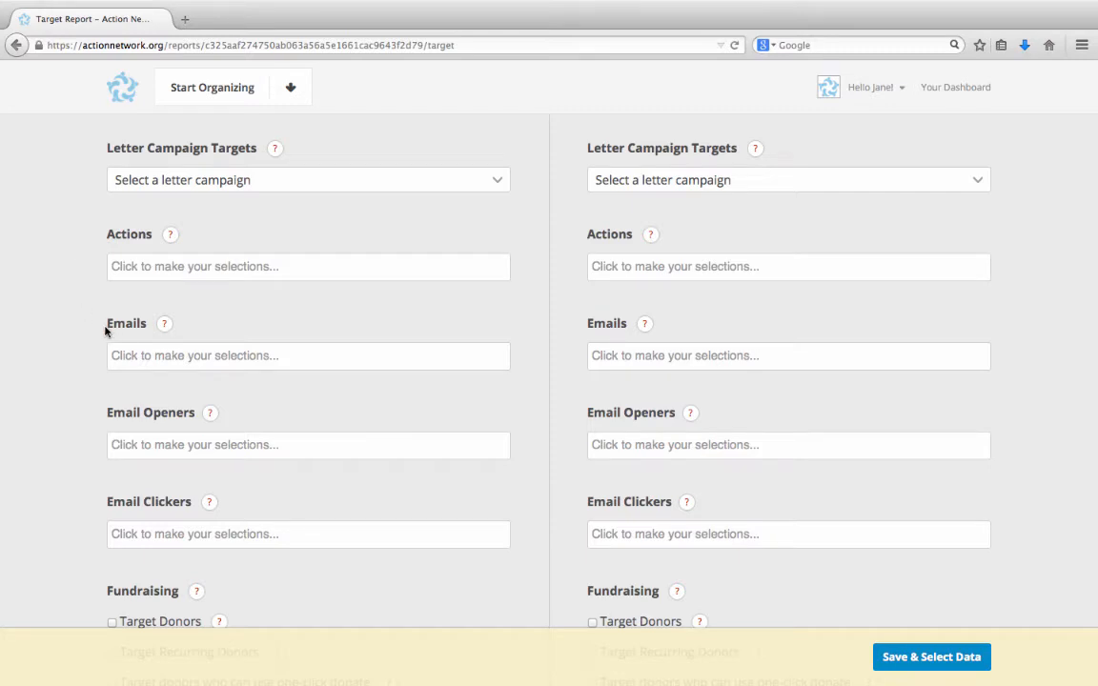
scroll(105, 328, down, 5)
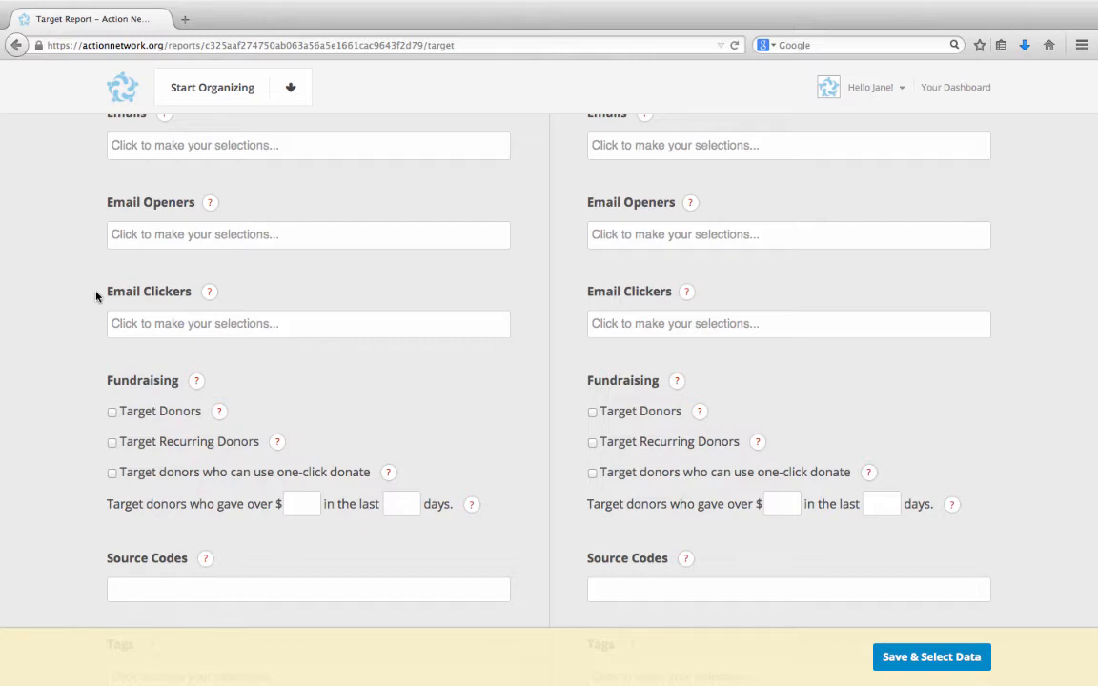
scroll(96, 296, down, 5)
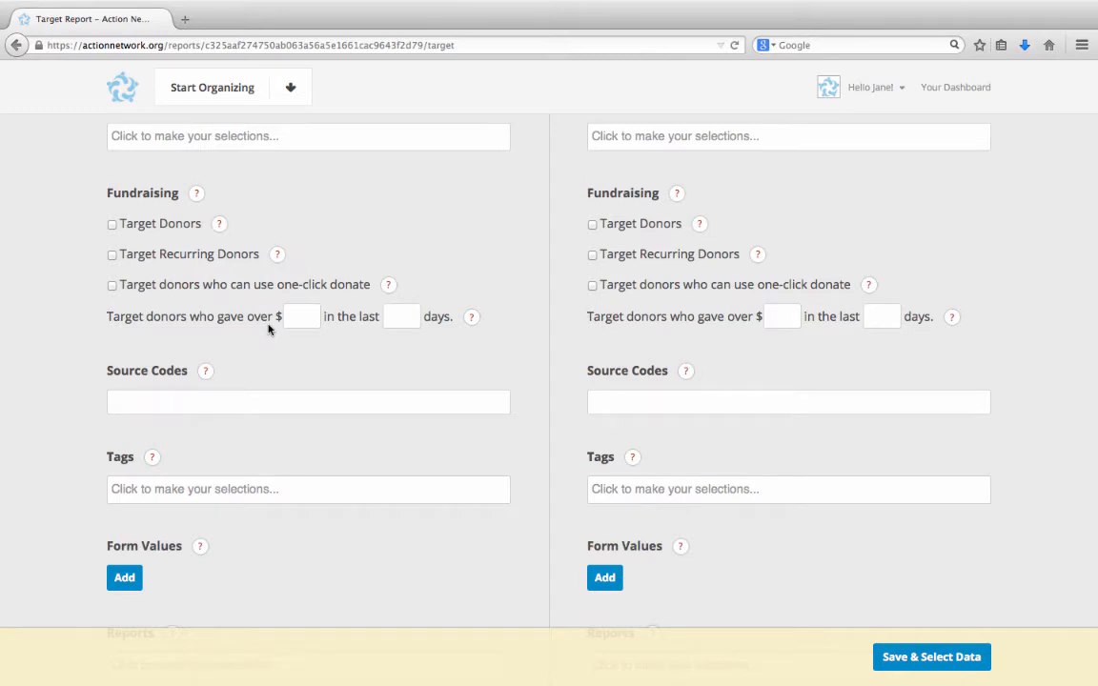
scroll(267, 324, down, 1)
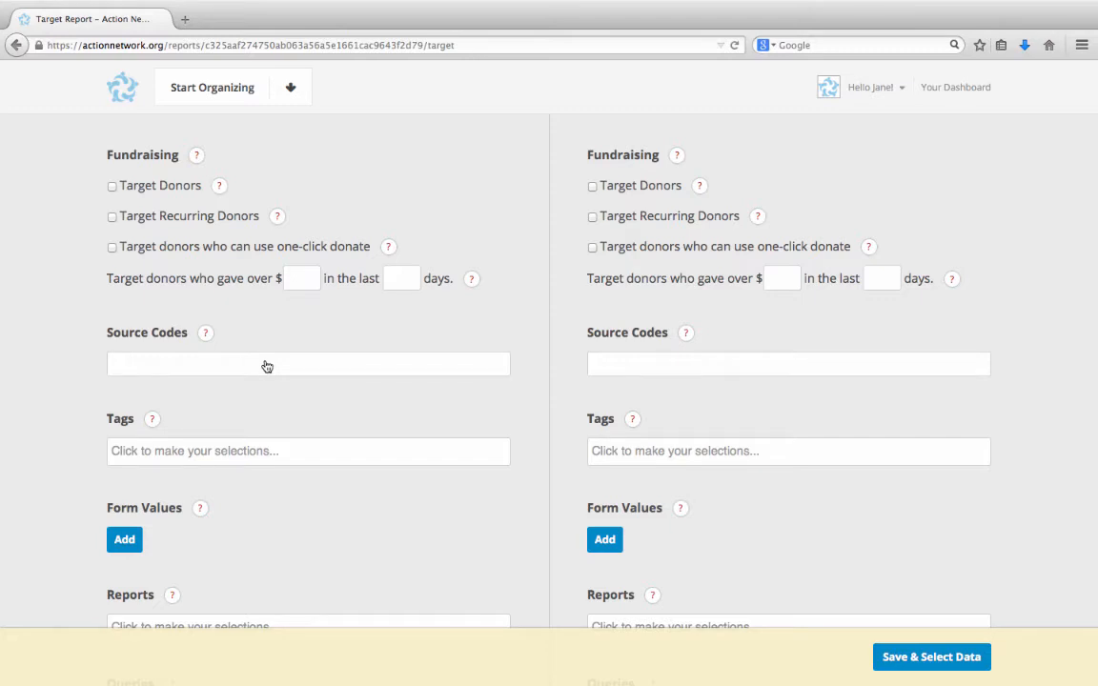
scroll(267, 366, down, 5)
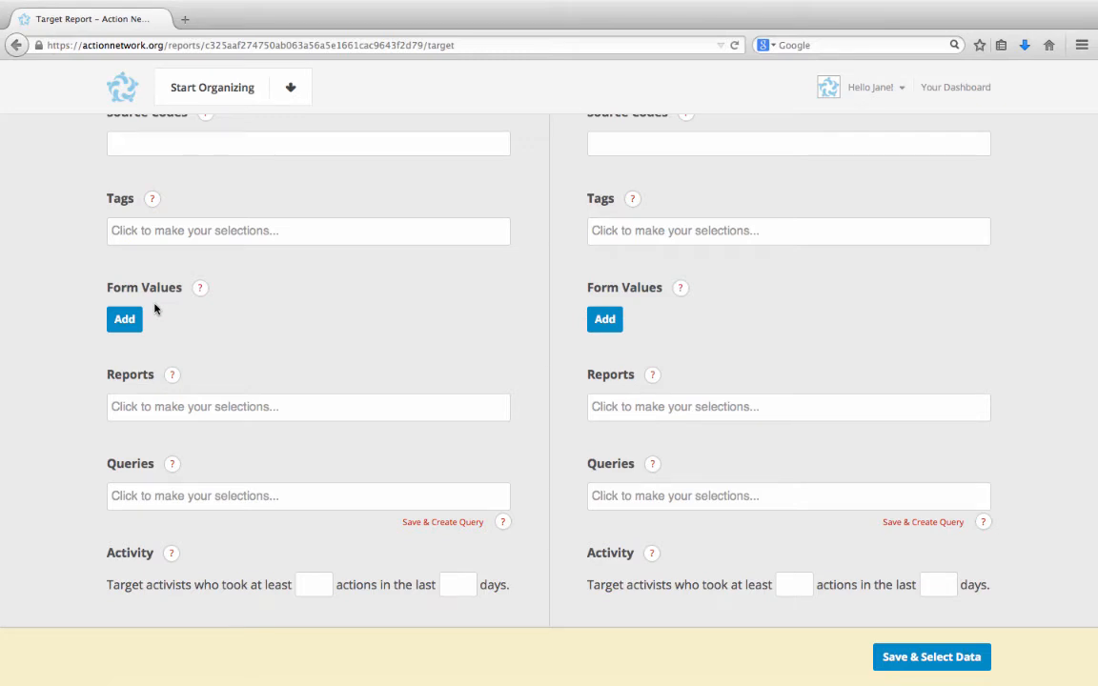
scroll(196, 319, down, 3)
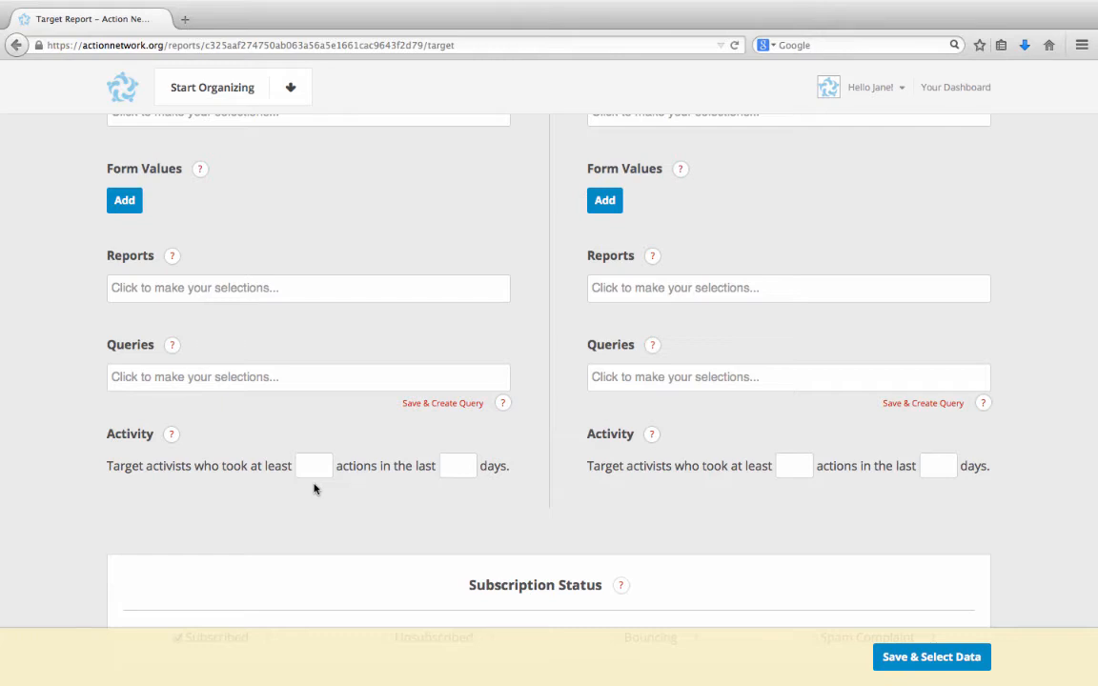
scroll(314, 488, down, 1)
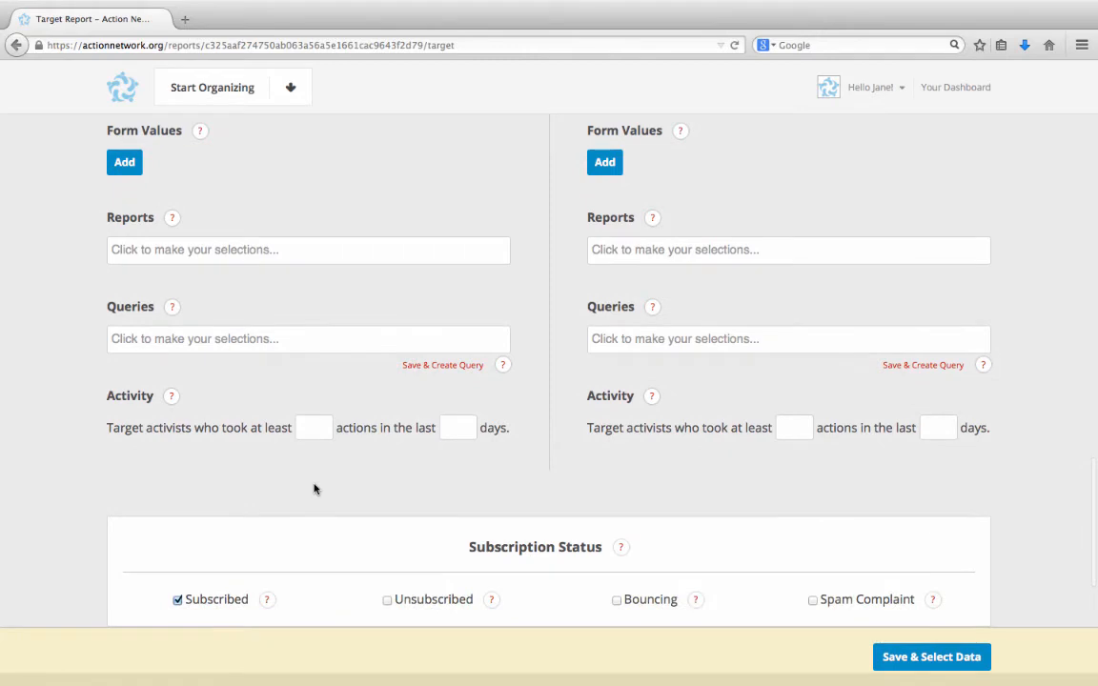
scroll(315, 489, down, 2)
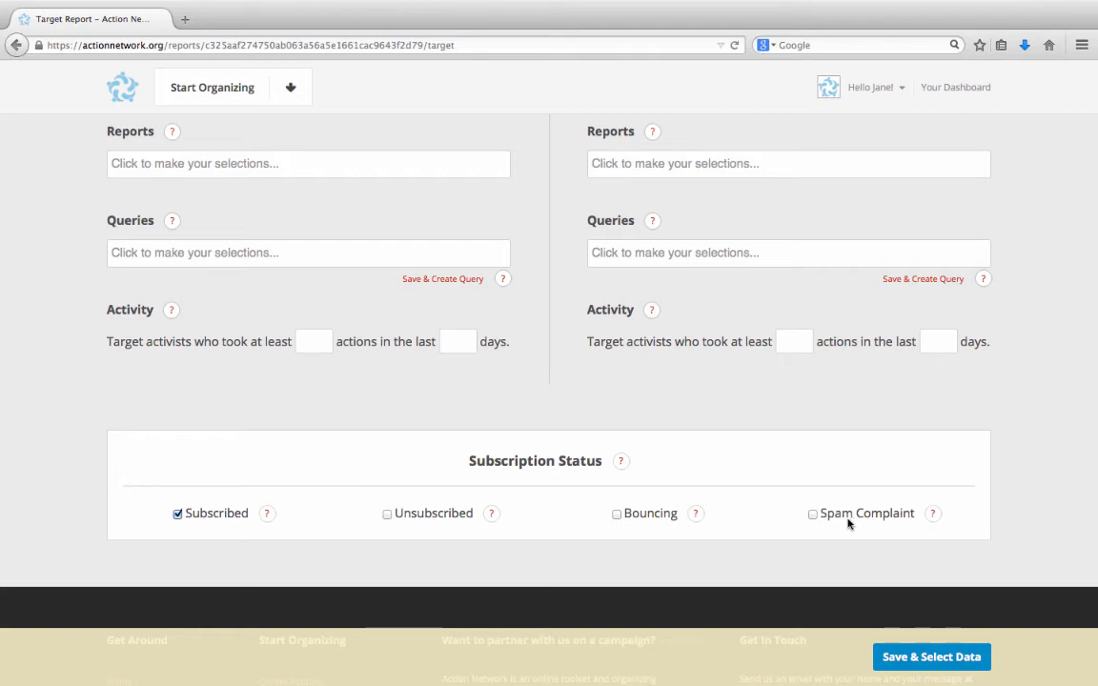
Save the report's targeting, check the fields available for Field 5, and get the results with the default data fields
click(931, 656)
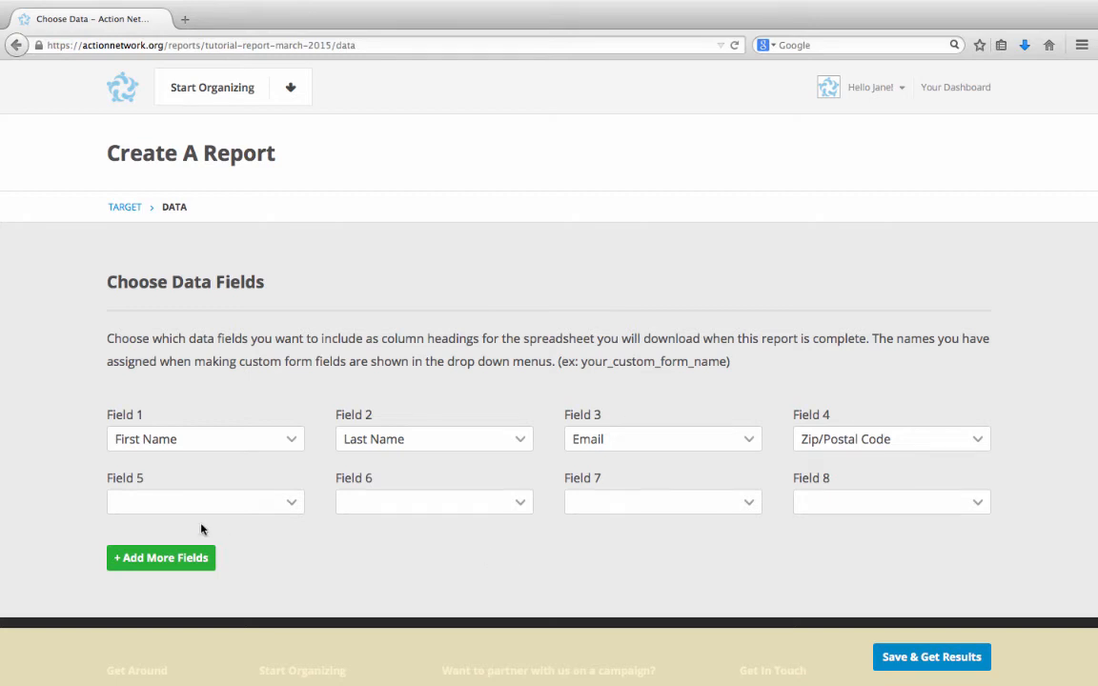
click(233, 507)
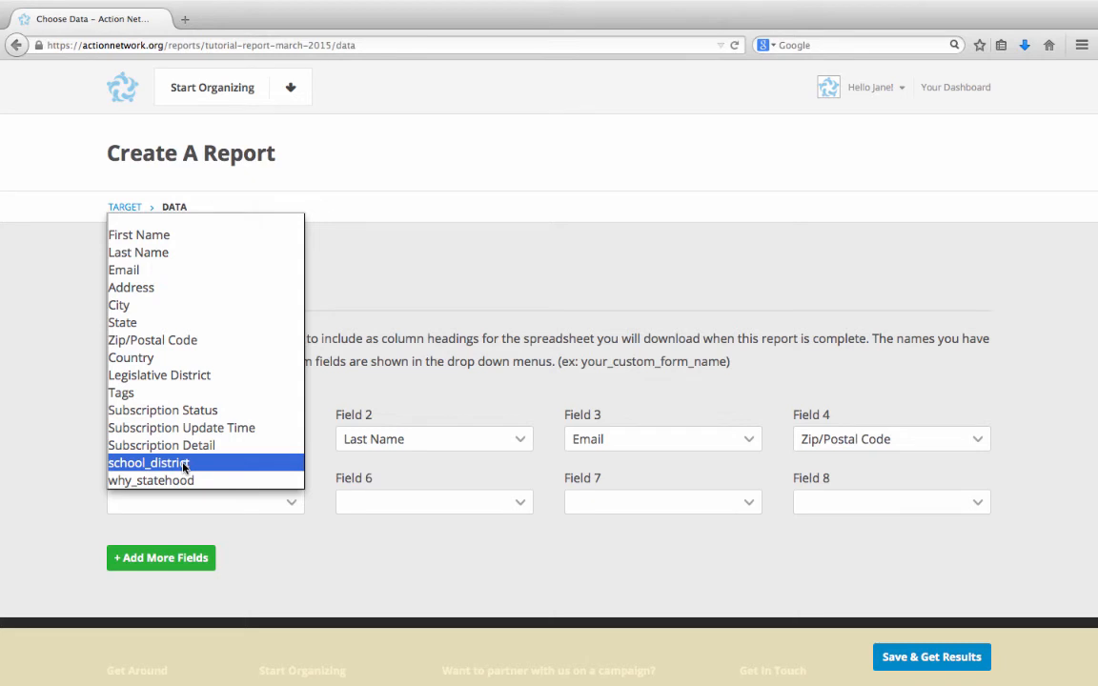
click(74, 452)
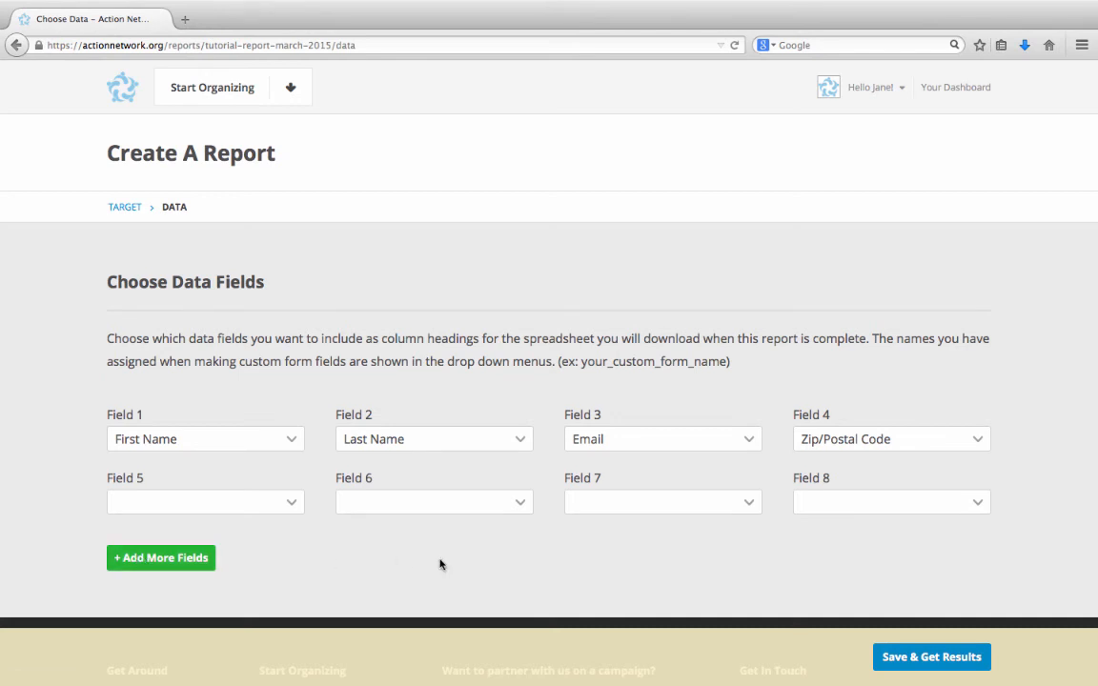
click(924, 670)
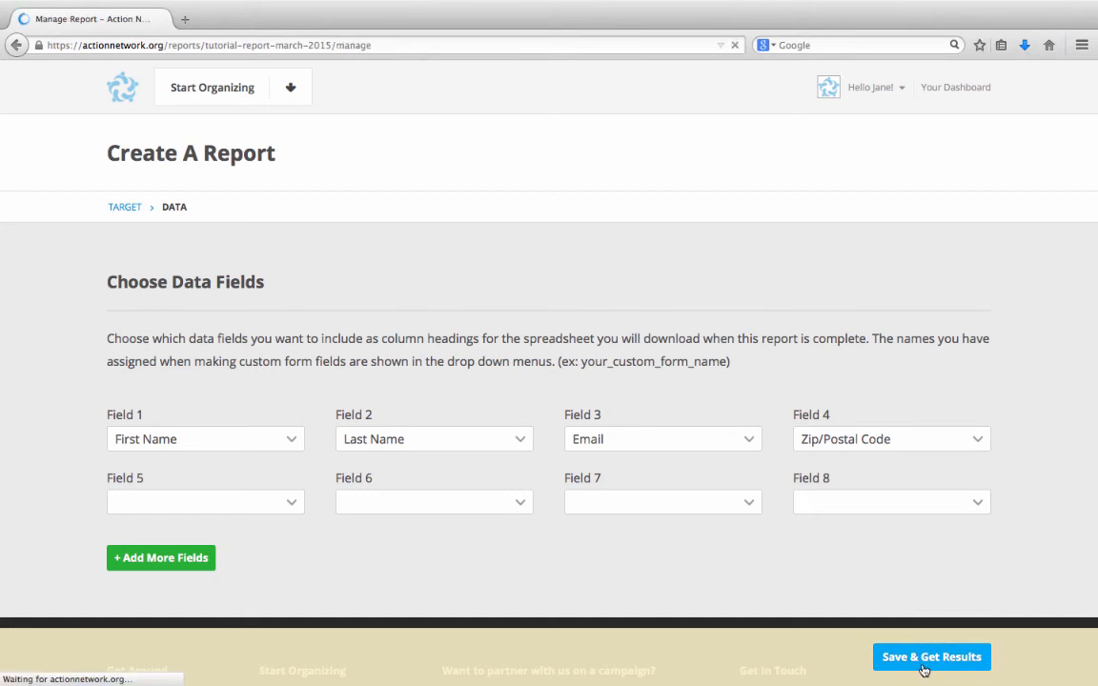